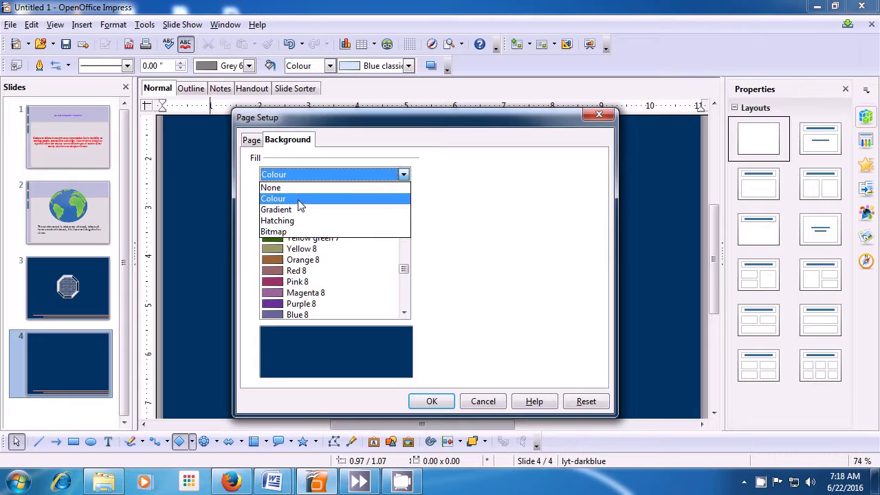
Set the background fill colour of slide 4 to Magenta 10 and apply it to this slide only.
mouse_move(404, 272)
left_mouse_down()
mouse_move(406, 204)
mouse_move(405, 290)
left_mouse_up()
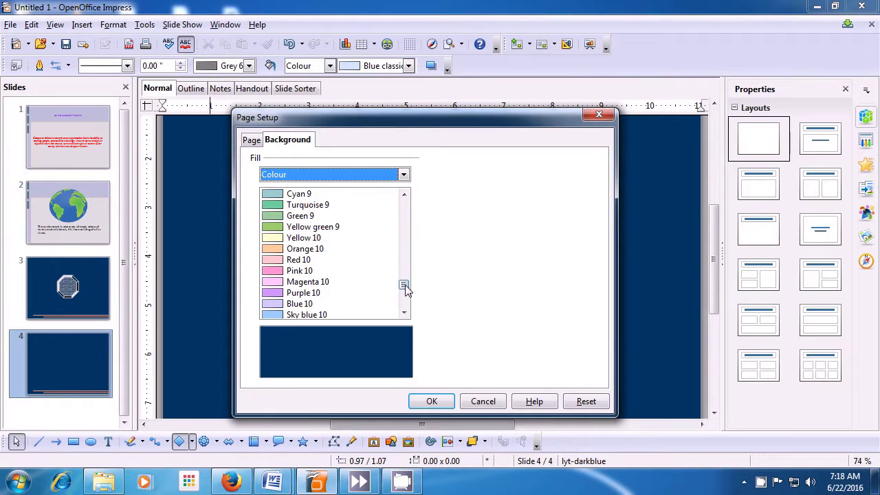
left_click(275, 284)
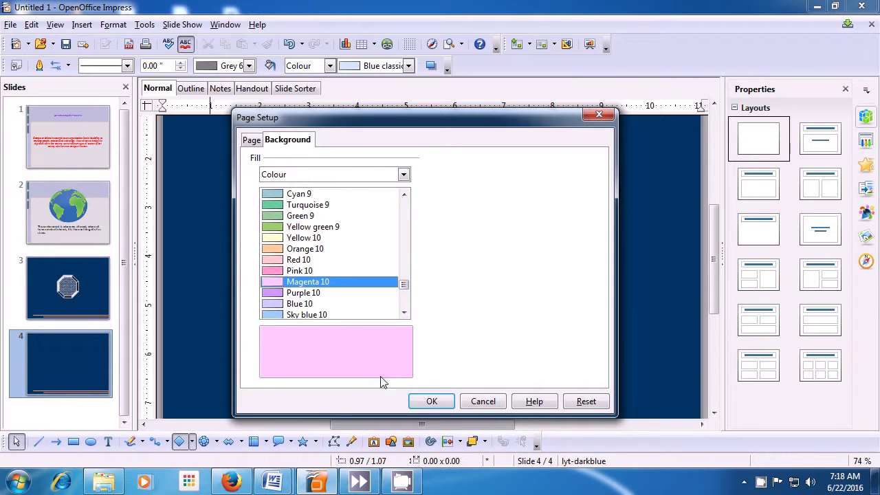
left_click(419, 403)
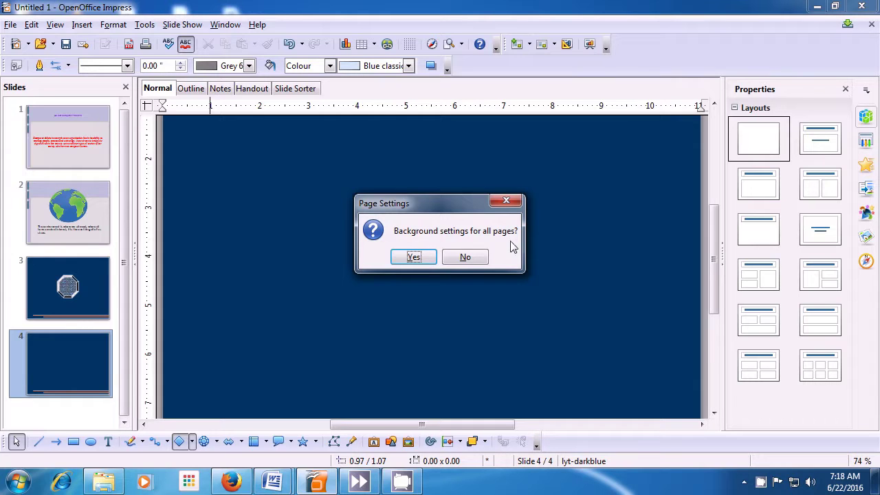
left_click(464, 258)
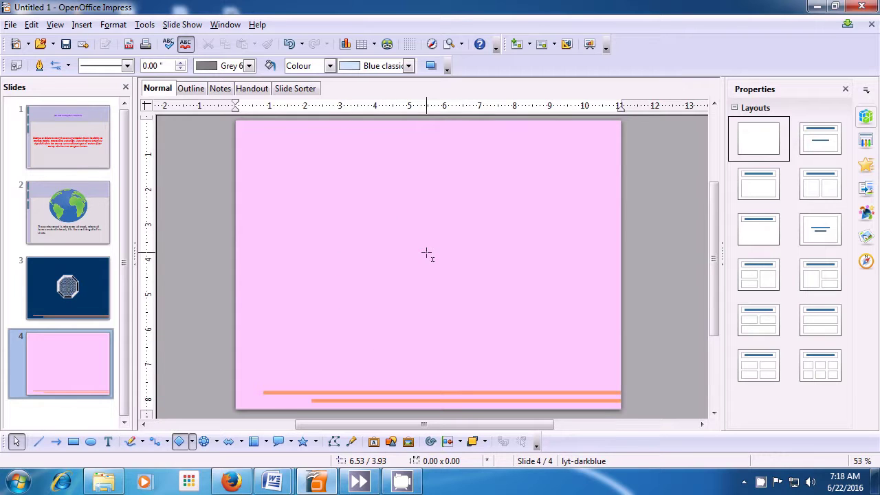
Draw a cube shape about 2.46 by 3.38 inches on slide 4 and move it near the slide's centre.
mouse_move(66, 334)
left_click(192, 441)
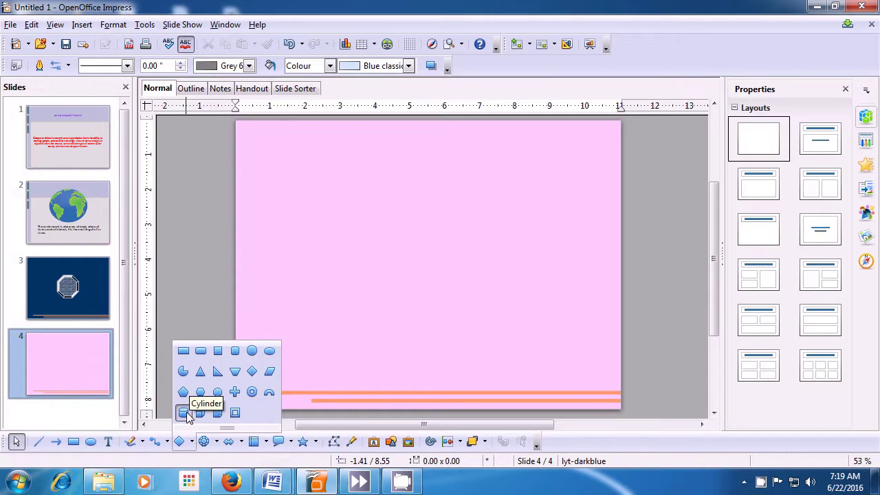
left_click(199, 413)
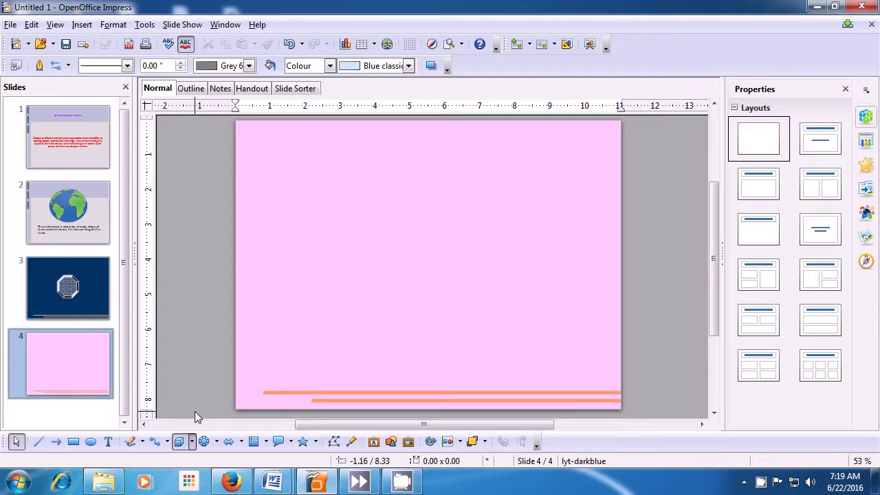
mouse_move(322, 218)
left_mouse_down()
mouse_move(379, 263)
mouse_move(408, 335)
left_mouse_up()
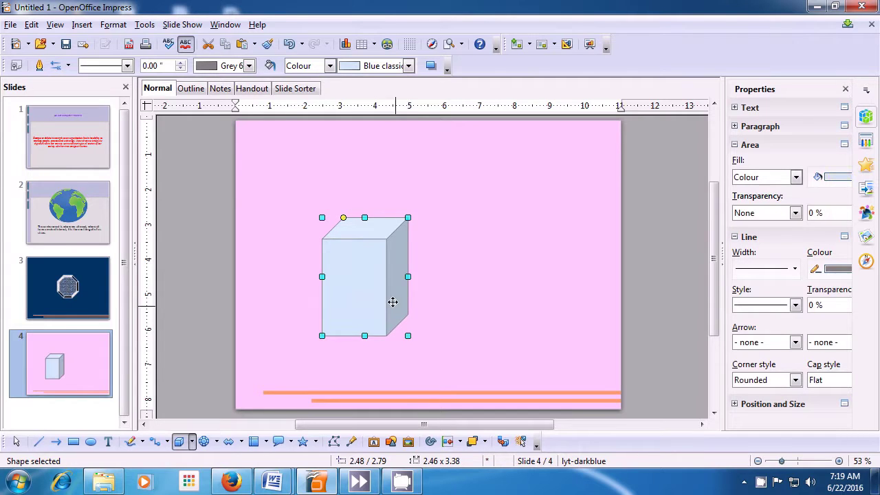
left_click_drag(385, 298, 454, 298)
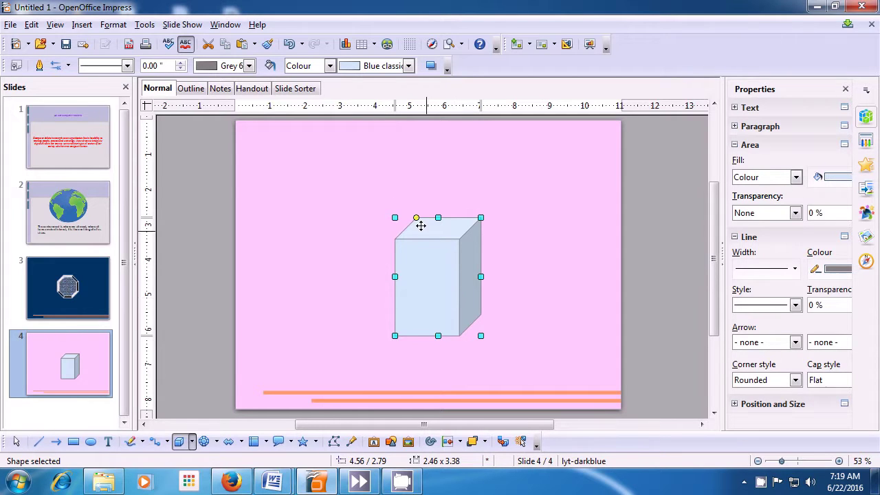
Give the cube a Continuous outline with a line width of 0.02 inches.
left_click(128, 66)
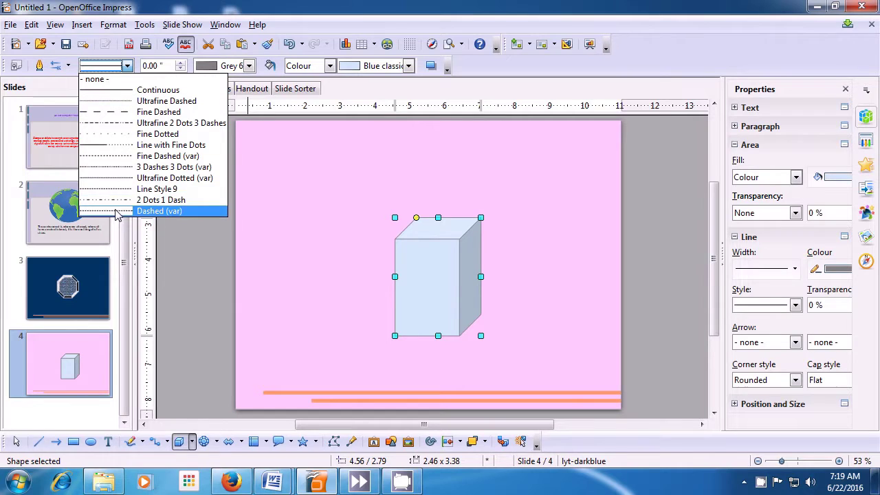
left_click(127, 91)
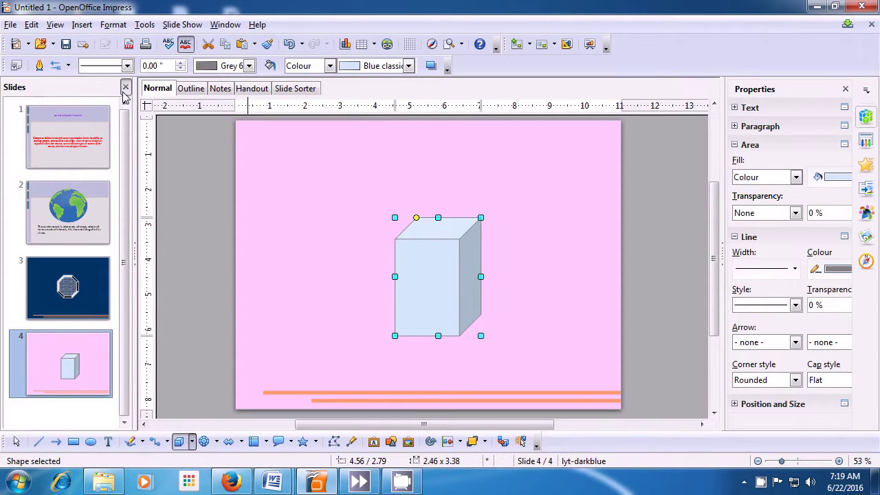
left_click(180, 63)
left_click(181, 62)
left_click(180, 62)
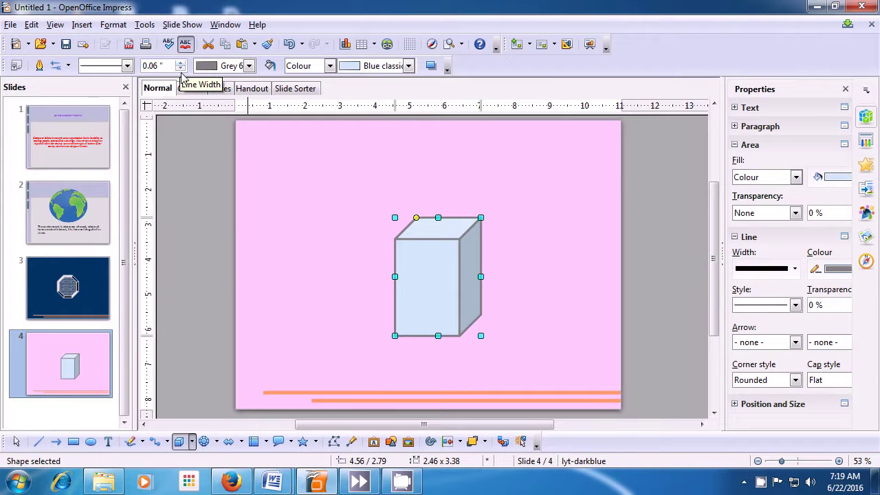
left_click(181, 69)
left_click(180, 68)
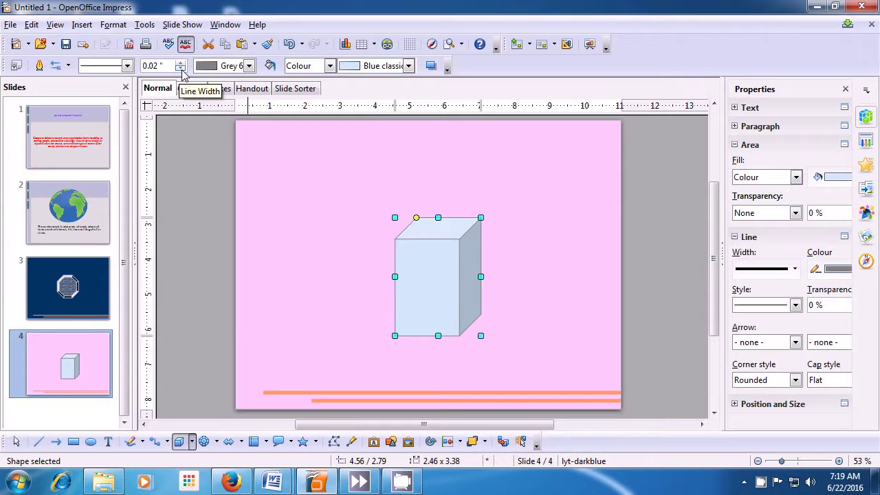
Set the cube's line colour to Red 7.
left_click(249, 68)
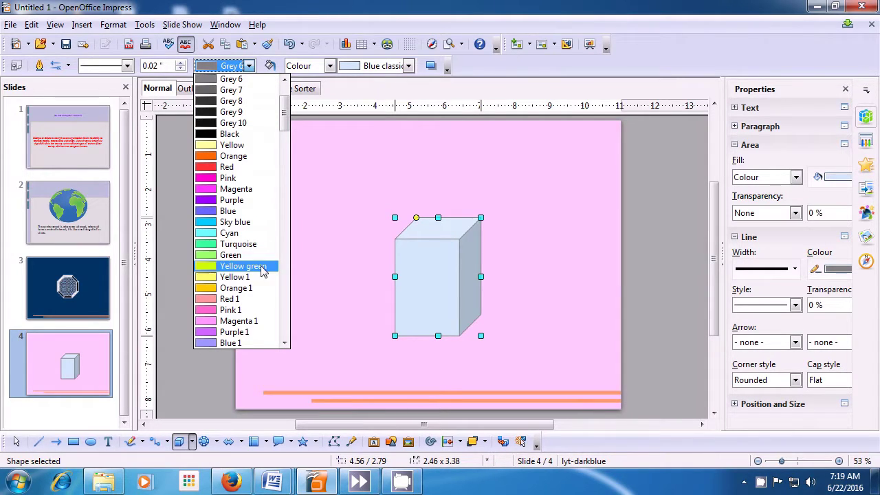
left_click_drag(284, 115, 307, 260)
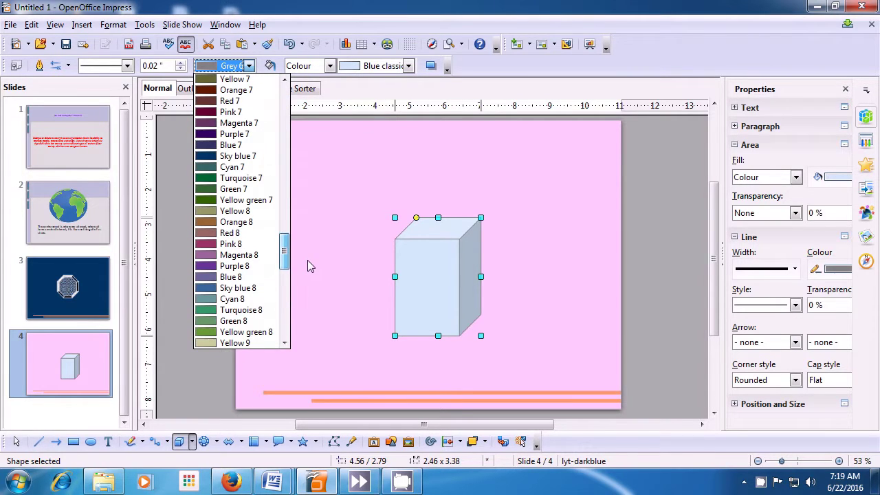
left_click(230, 101)
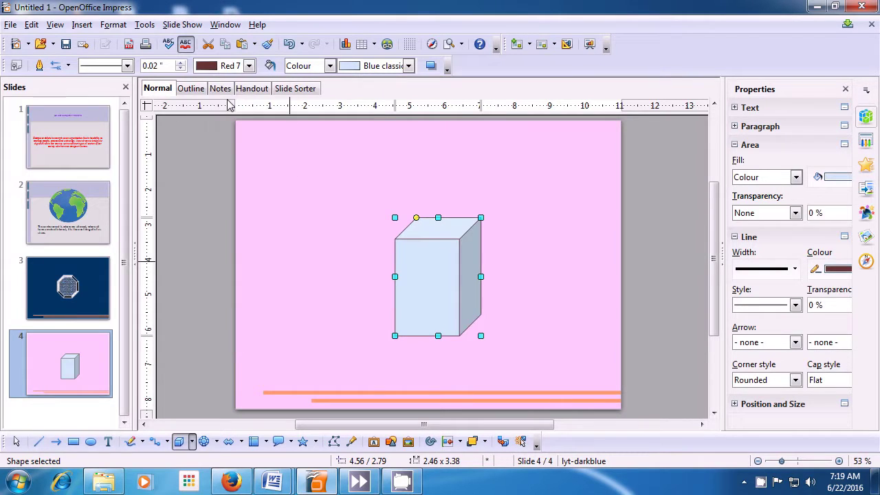
Fill the cube with the Blue Gradient 2 gradient and deselect it.
left_click(330, 66)
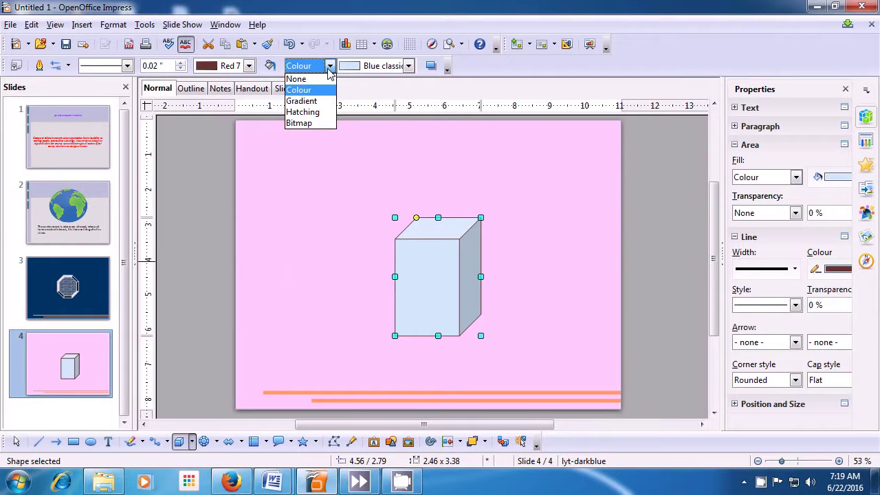
left_click(314, 103)
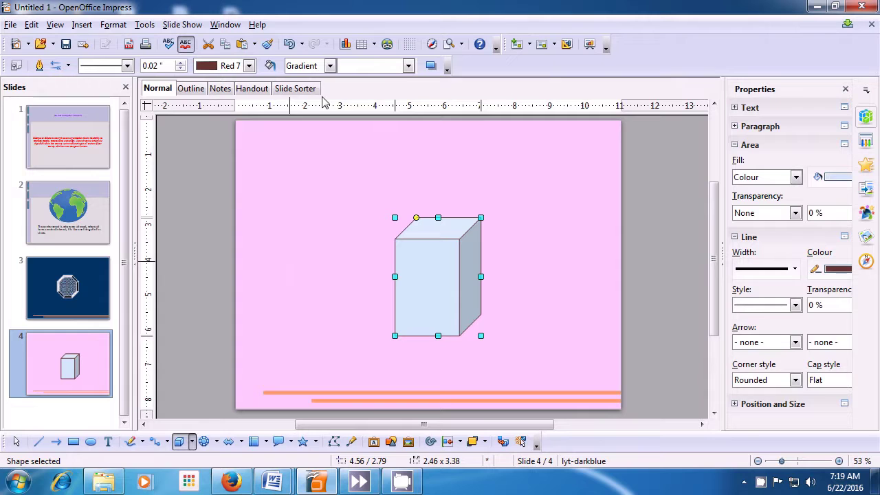
left_click(408, 67)
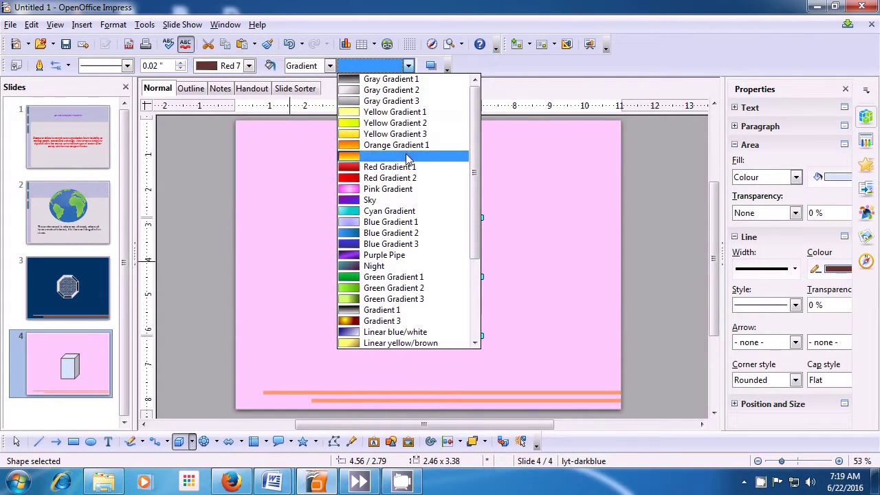
left_click(422, 237)
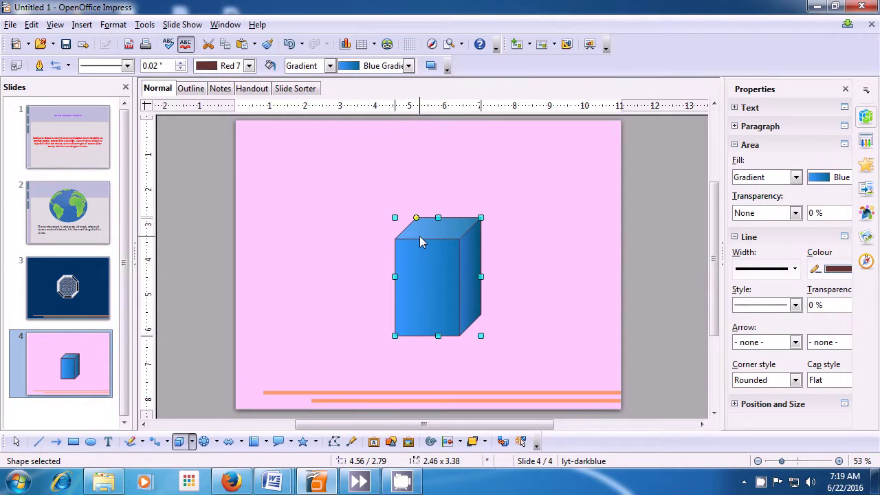
left_click(355, 263)
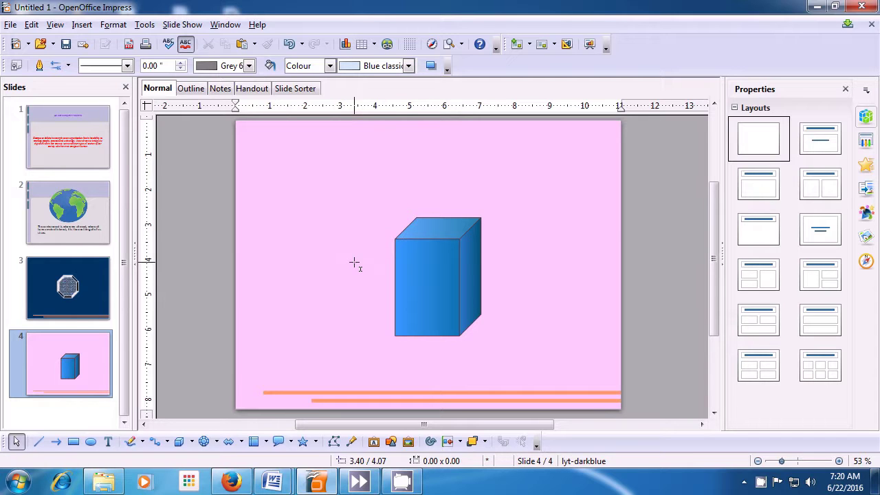
Start duplicating the selected cube and set the number of copies to 4.
left_click(436, 296)
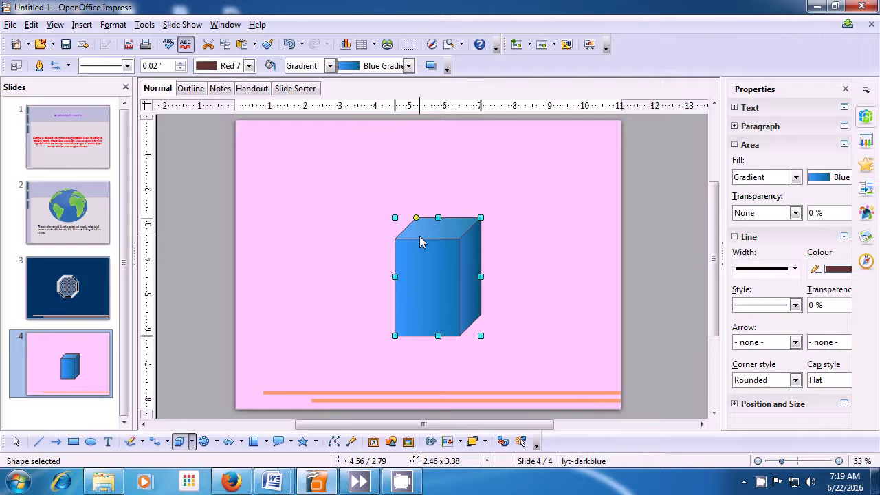
left_click(355, 263)
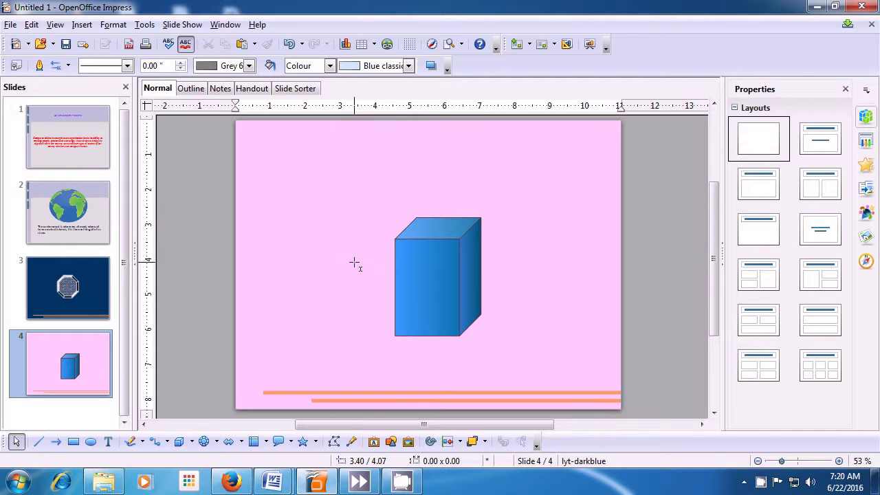
left_click(436, 295)
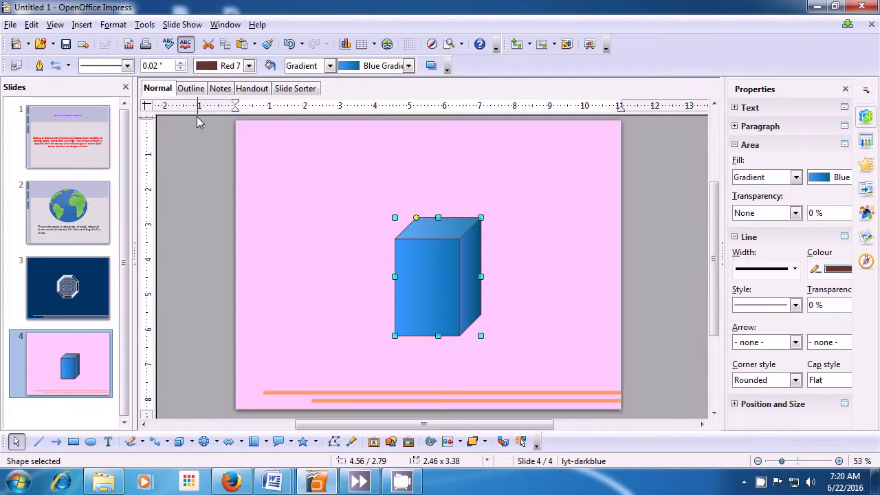
left_click(31, 26)
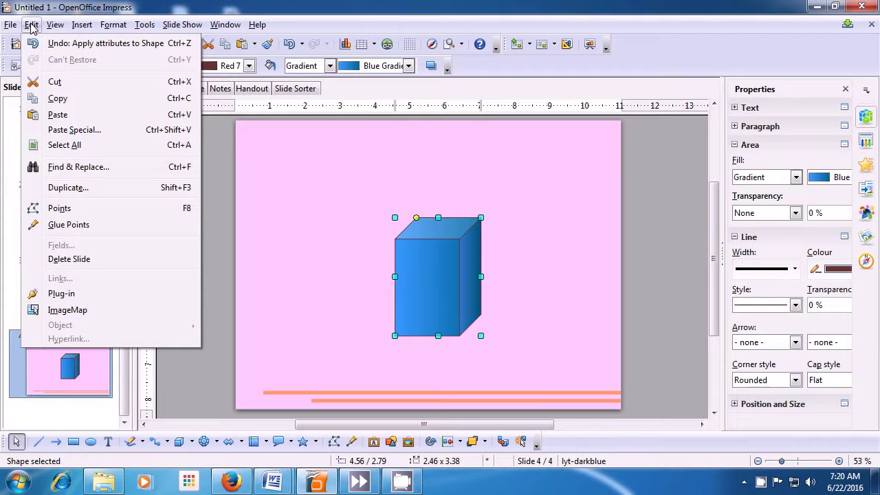
left_click(69, 187)
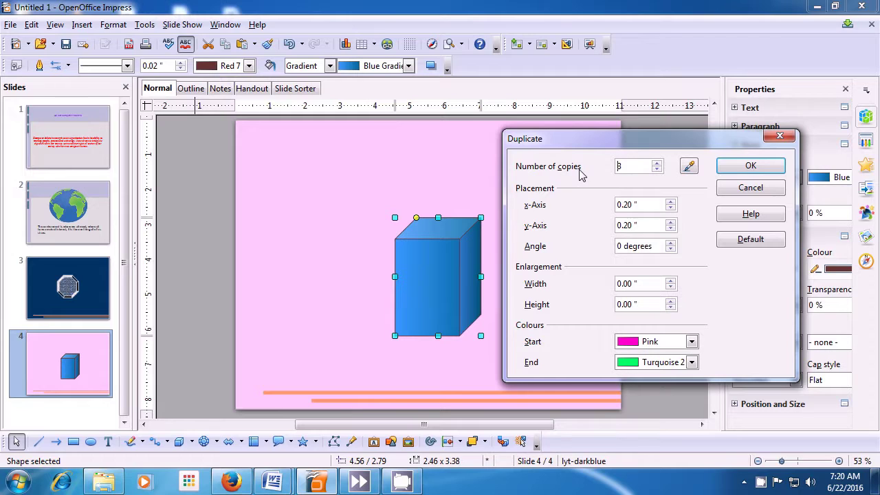
left_click(657, 169)
left_click(657, 165)
left_click(657, 164)
Set the duplication start colour to Blue 2 and the end colour to Orange, and create the copies.
left_click(692, 343)
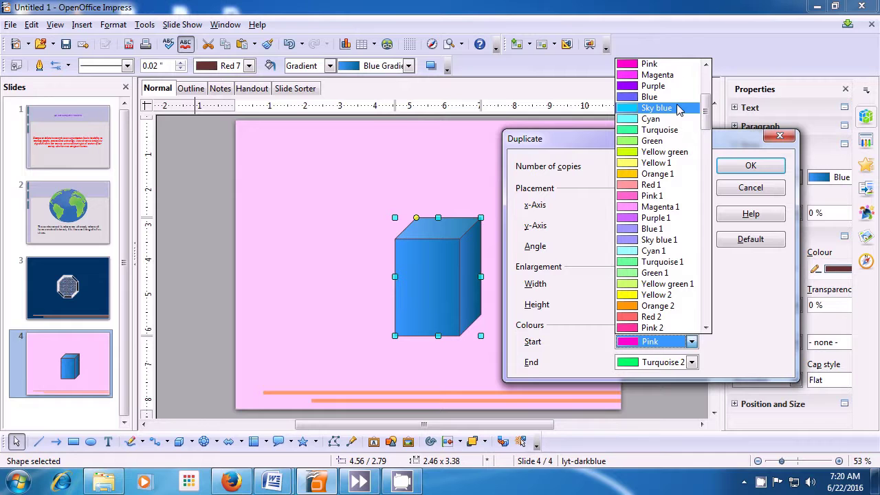
left_click_drag(712, 116, 701, 143)
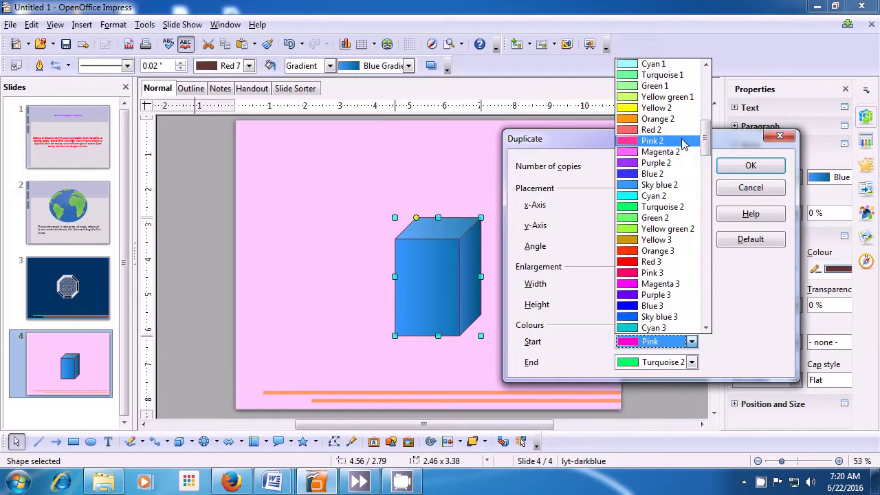
left_click(658, 175)
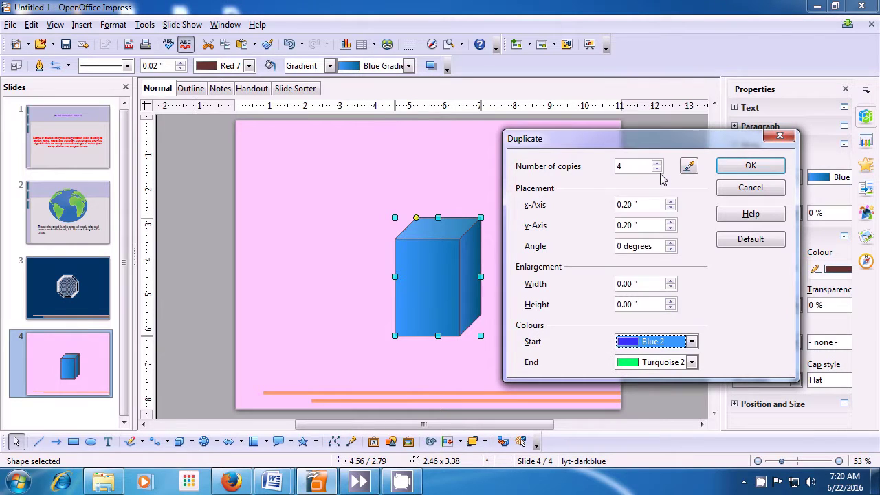
left_click(692, 363)
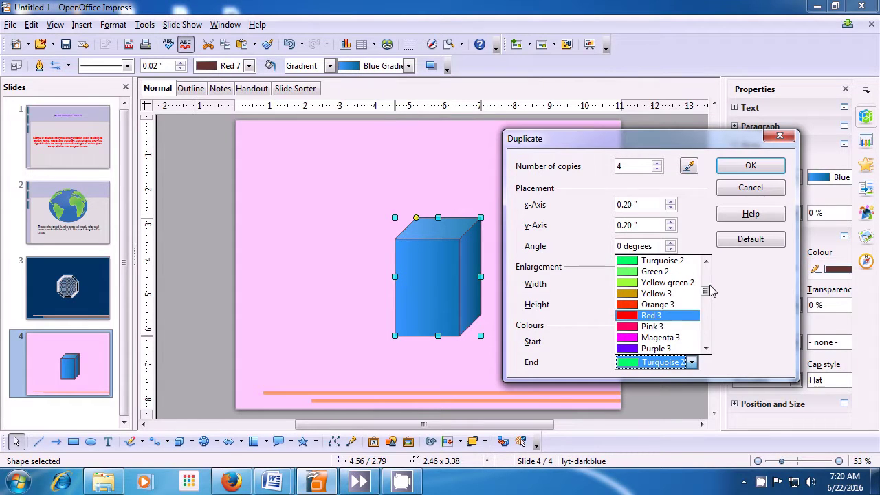
scroll(708, 291, "up", 3)
left_click_drag(706, 289, 707, 323)
left_click_drag(706, 323, 706, 275)
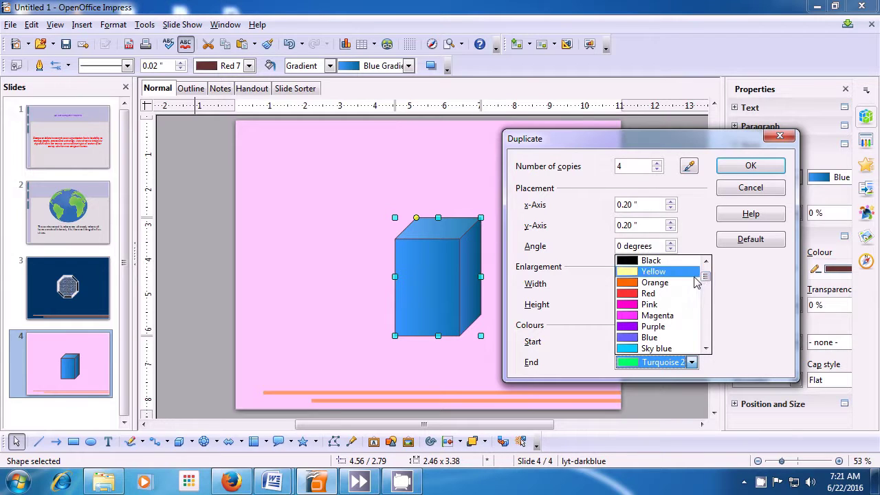
left_click(647, 283)
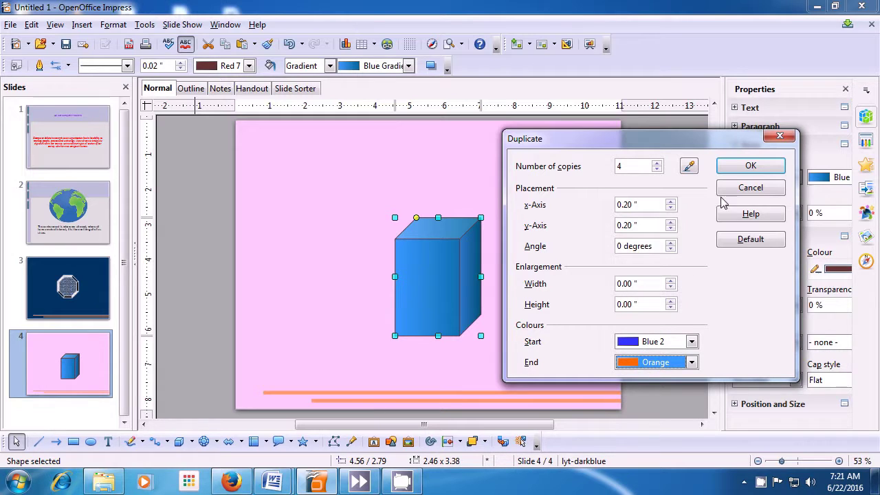
left_click(735, 167)
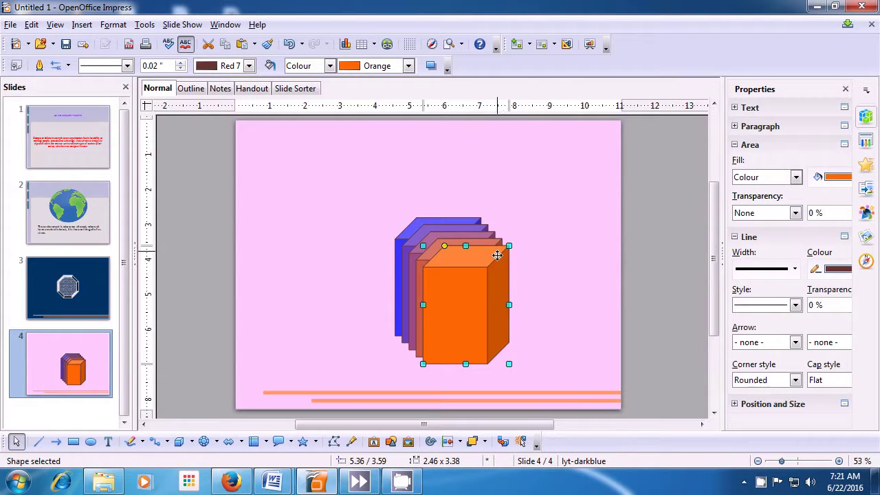
Spread the orange, red, magenta-purple and violet cubes from the stack to the slide's four corners, keeping the blue cube at the centre.
left_click_drag(484, 299, 573, 184)
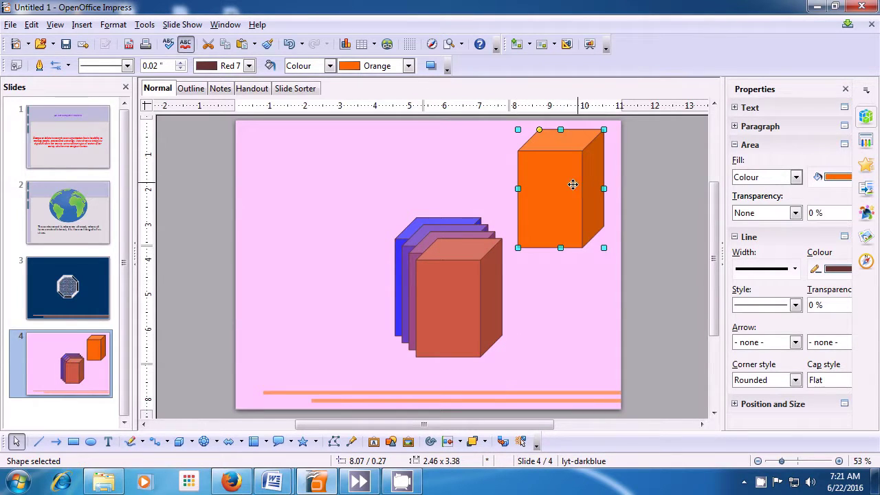
left_click(489, 280)
left_click_drag(464, 278, 328, 198)
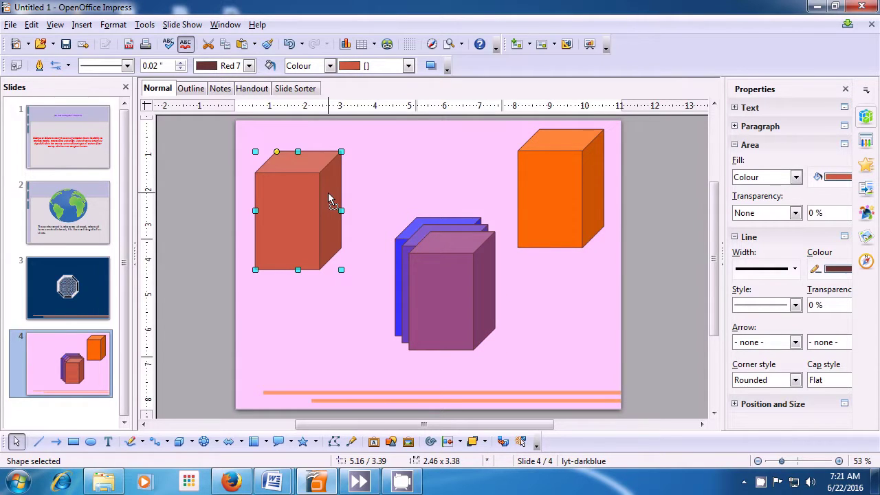
left_click_drag(426, 273, 536, 314)
left_click(448, 285)
left_click_drag(448, 285, 306, 340)
left_click(293, 229)
left_click_drag(293, 229, 297, 201)
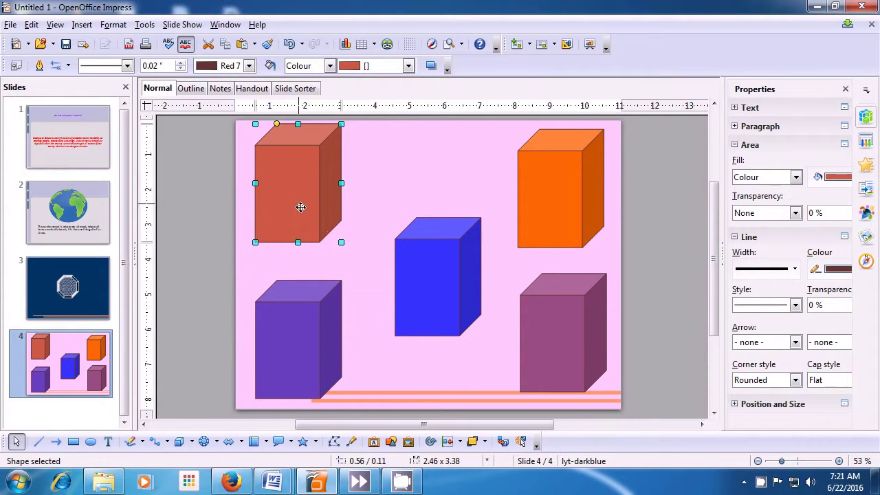
Deselect the red cube, then review slides 4, 3 and 2 and return to slide 1.
left_click(412, 359)
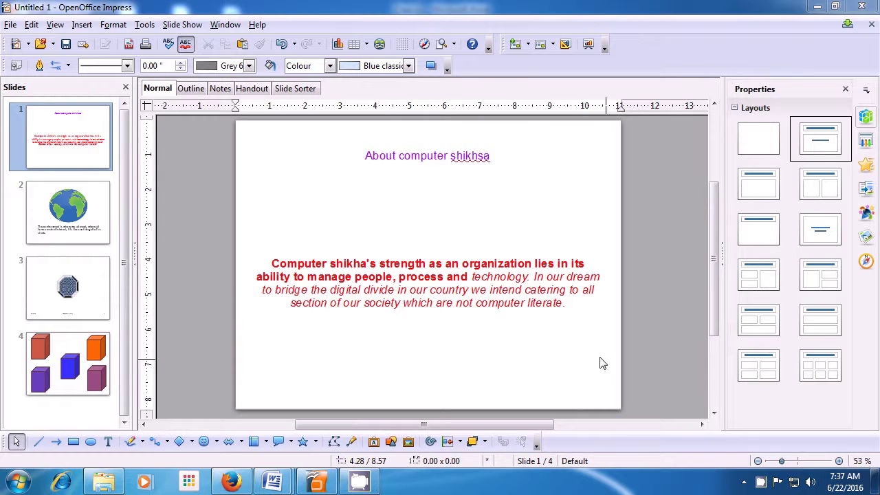
left_click(80, 372)
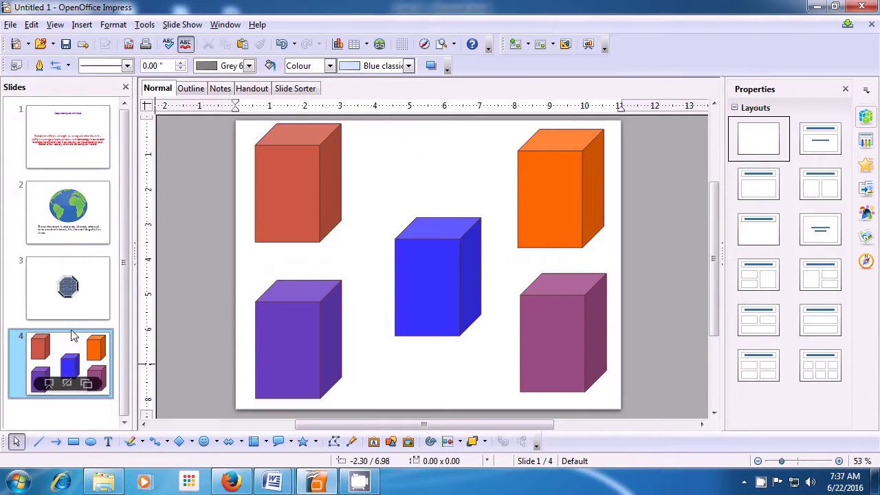
left_click(72, 308)
left_click(74, 218)
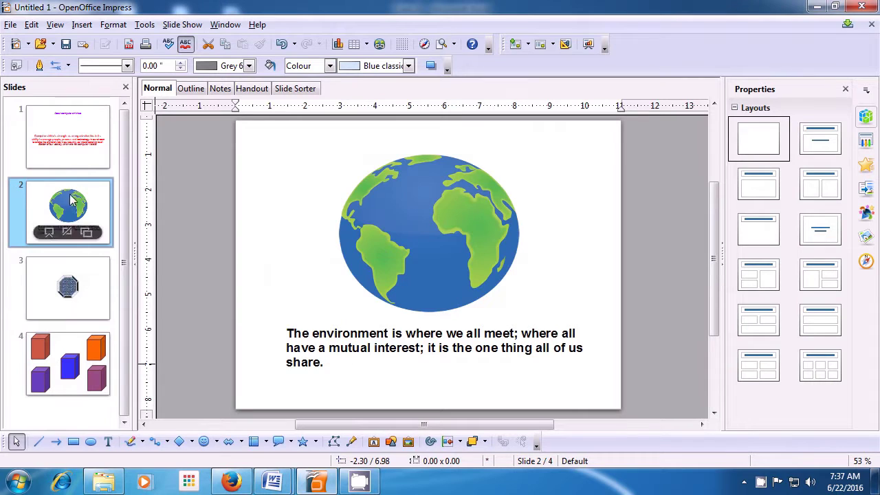
left_click(67, 141)
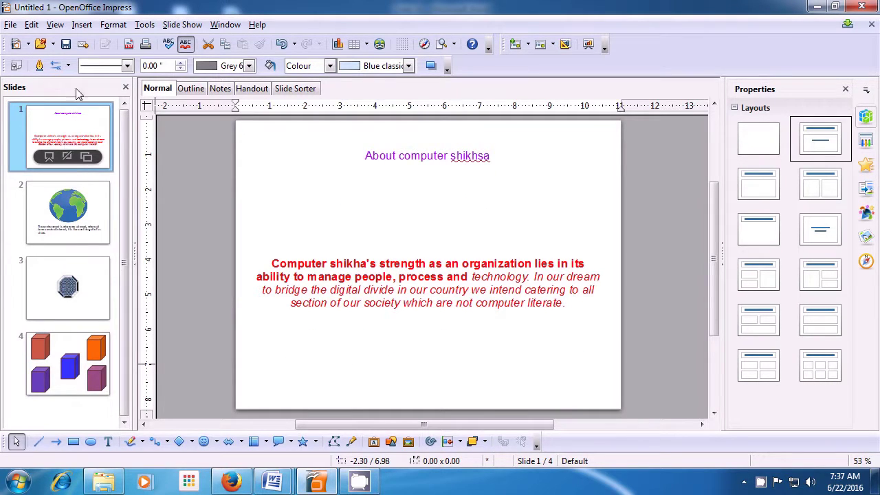
In the header and footer settings for slides, include a variable date and time with the language set to English (USA).
left_click(58, 25)
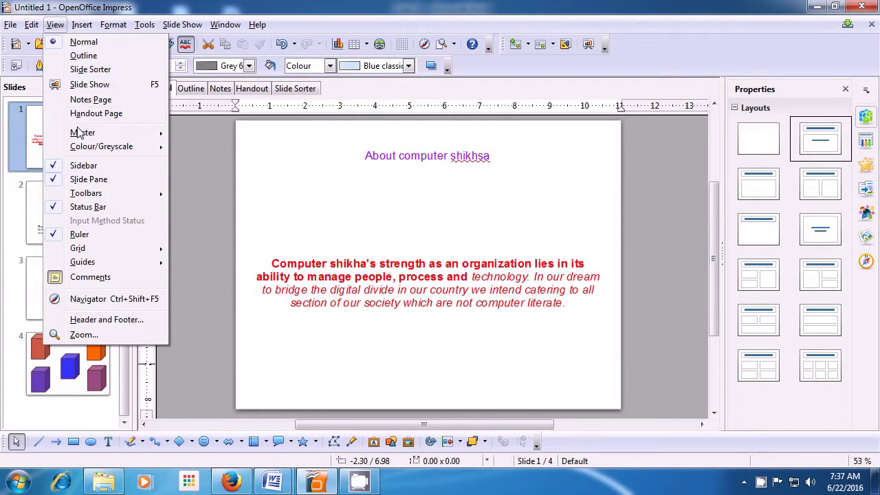
left_click(103, 320)
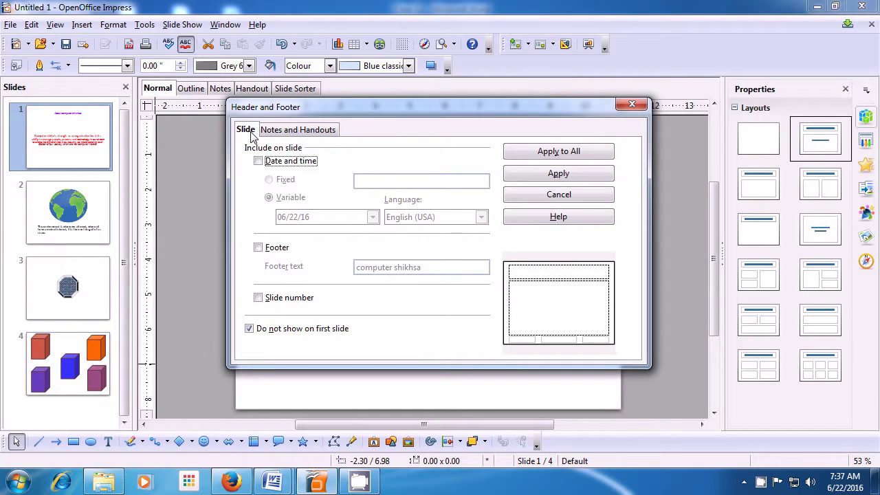
left_click(258, 161)
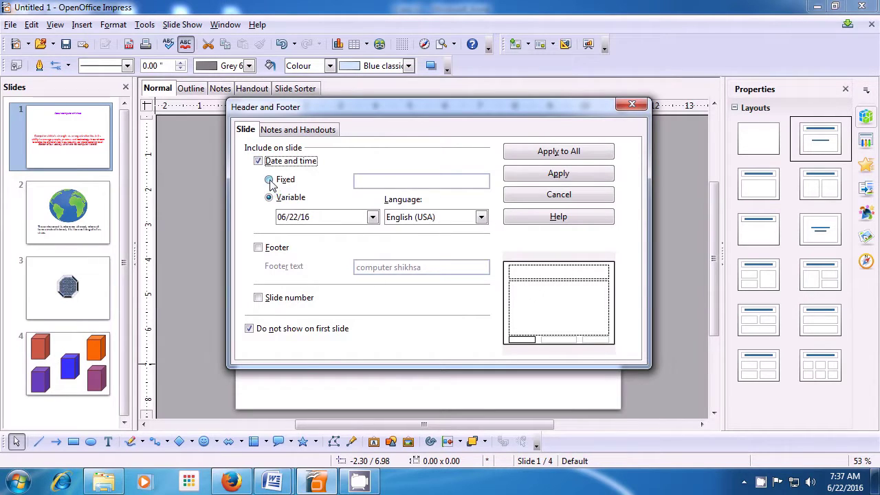
left_click(269, 180)
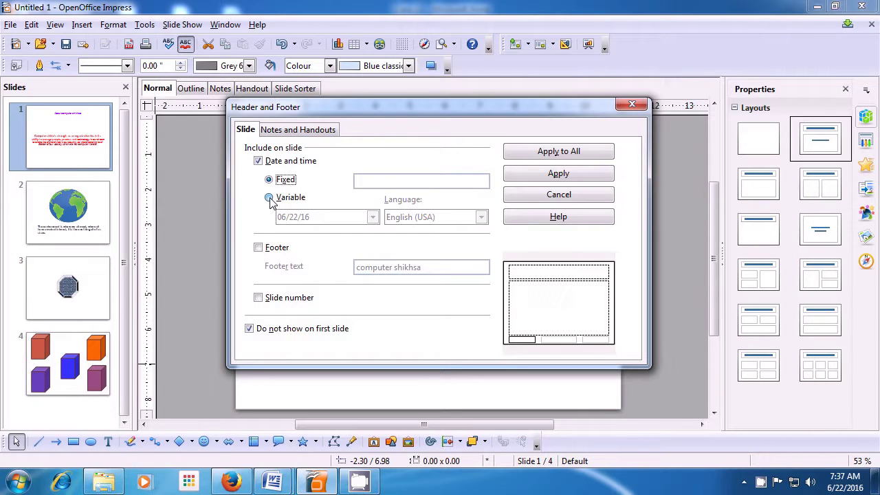
left_click(269, 198)
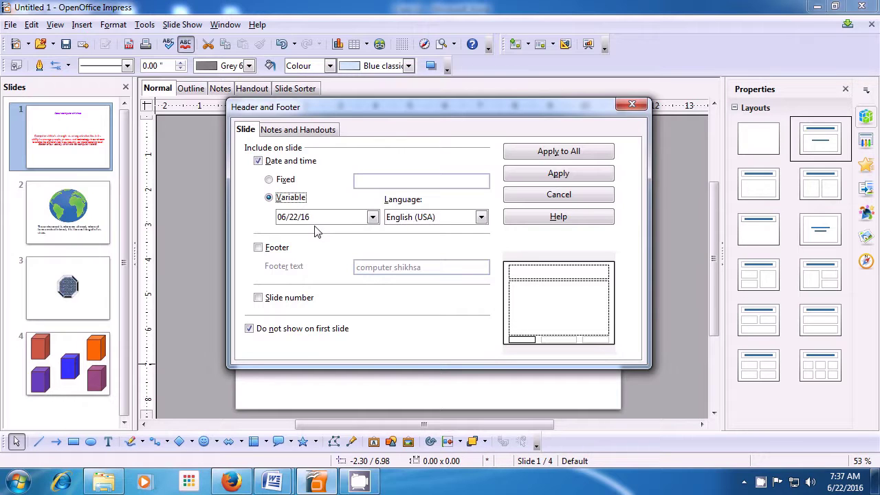
left_click(481, 217)
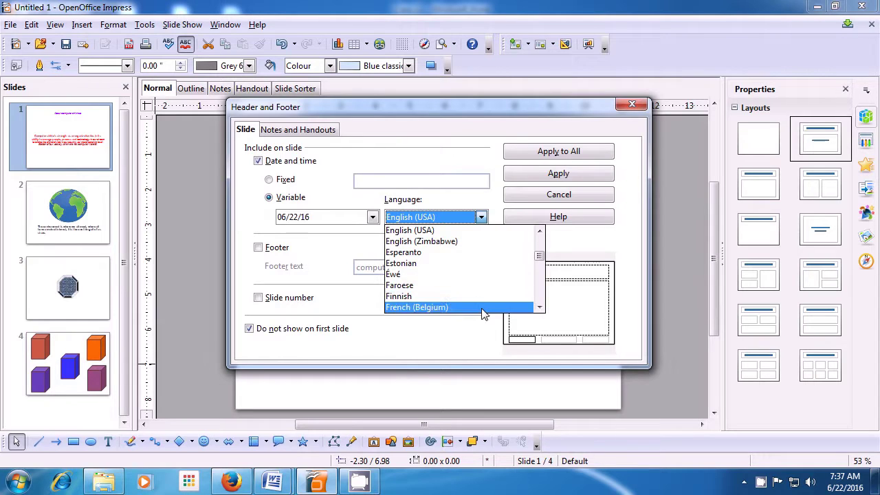
left_click(459, 233)
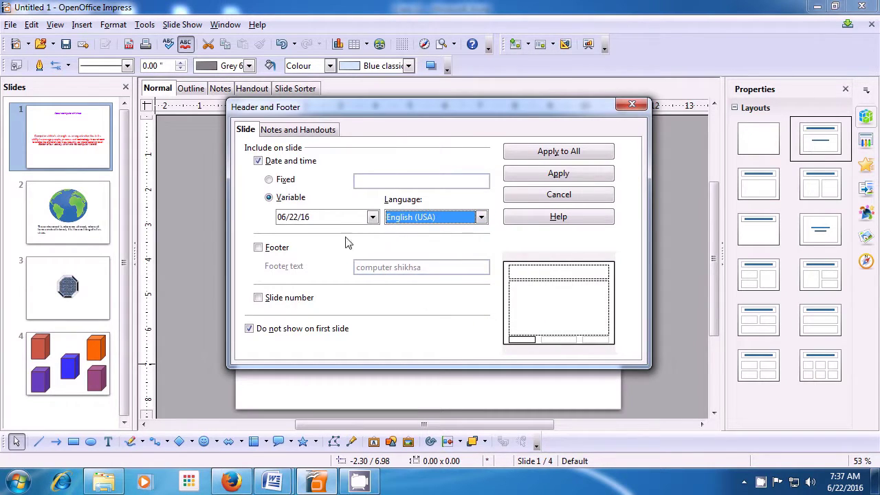
Include the footer on the slides.
left_click(259, 249)
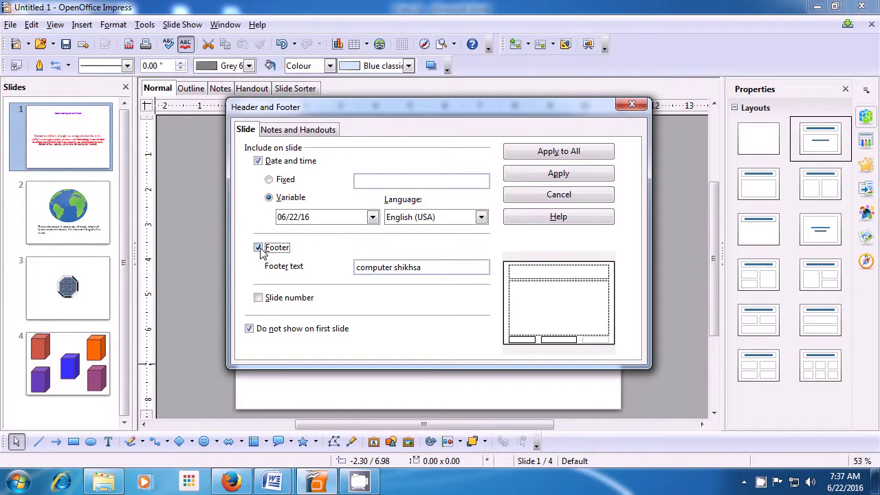